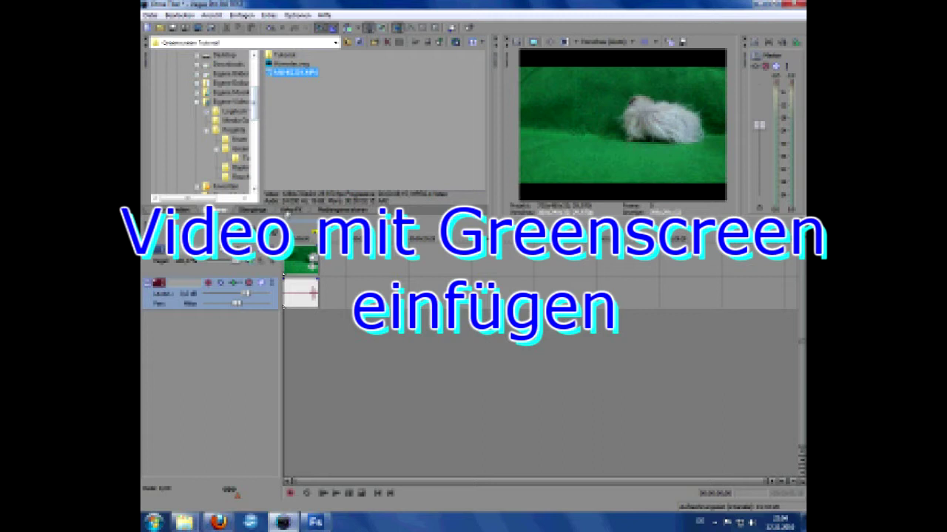
Apply the Chroma Keyer effect with the green screen preset to the video track holding the green-screen clip
left_click(288, 210)
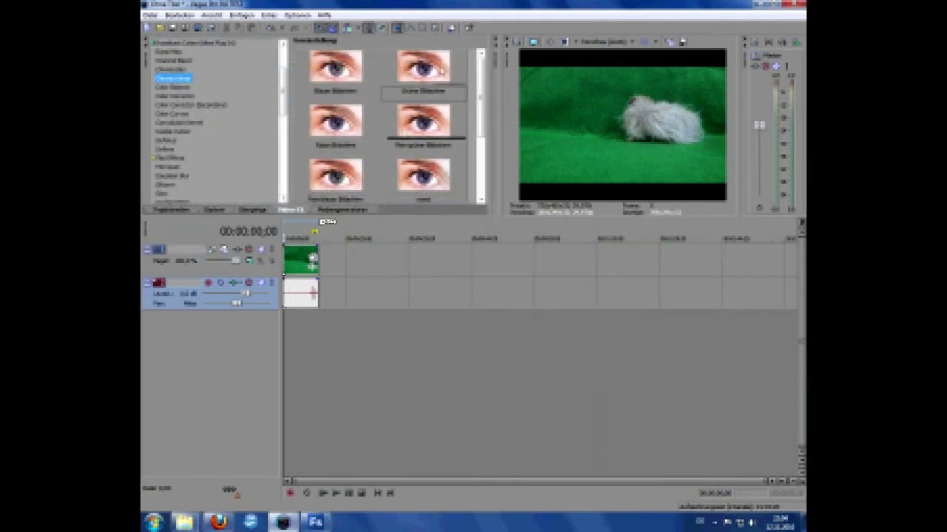
scroll(426, 154, "down", 1)
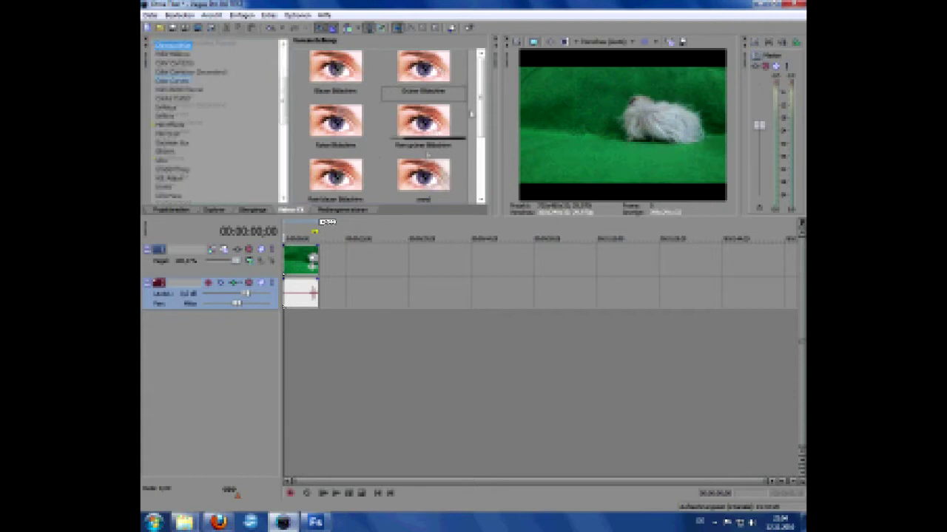
mouse_move(481, 110)
left_mouse_down()
mouse_move(490, 159)
mouse_move(482, 96)
left_mouse_up()
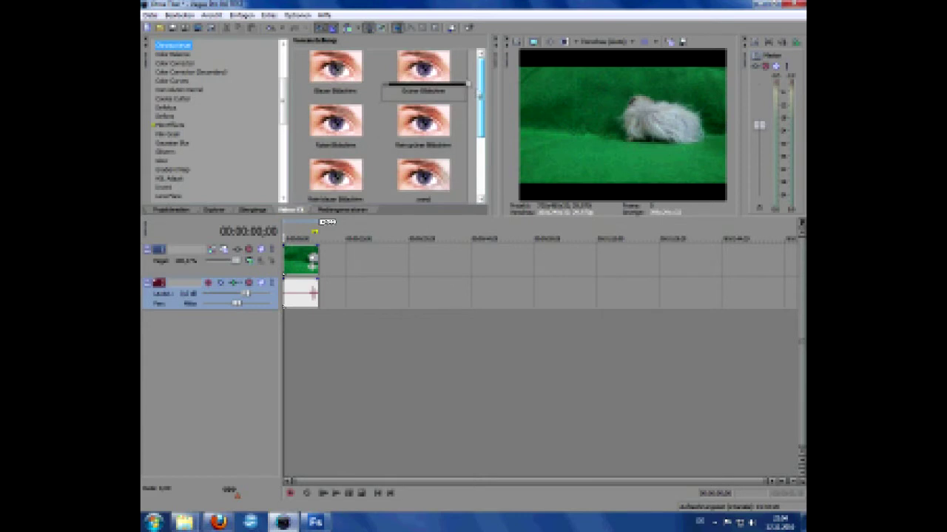
left_click_drag(422, 88, 331, 268)
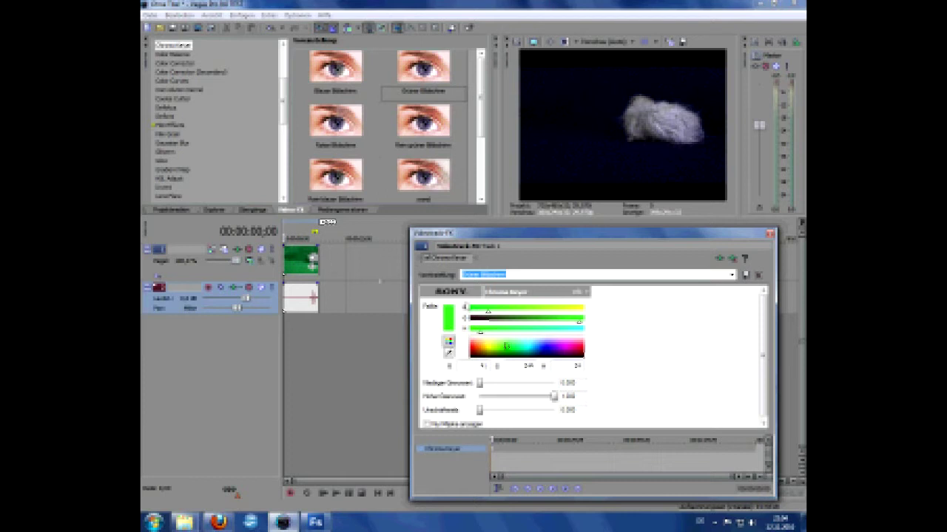
Set the Chroma Keyer's key color by sampling the green background in the video preview
left_click_drag(488, 315, 580, 313)
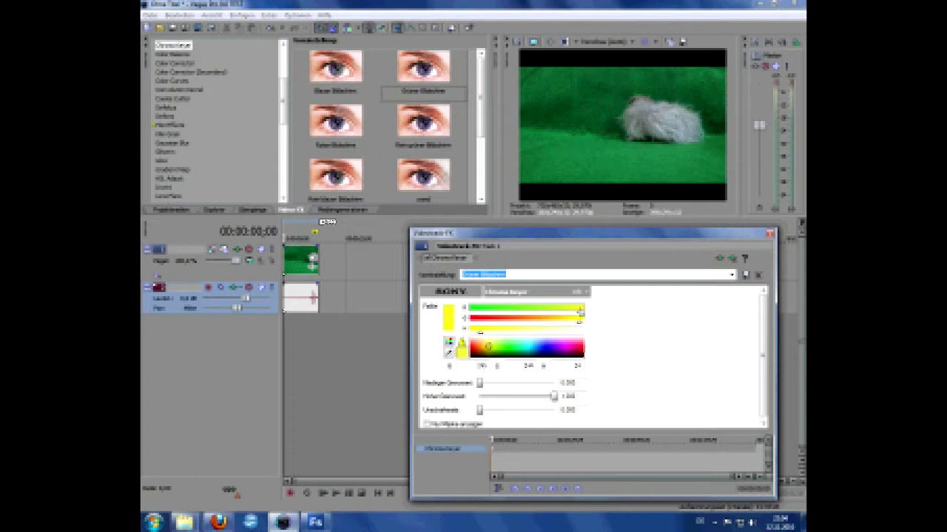
left_click(449, 352)
left_click(564, 94)
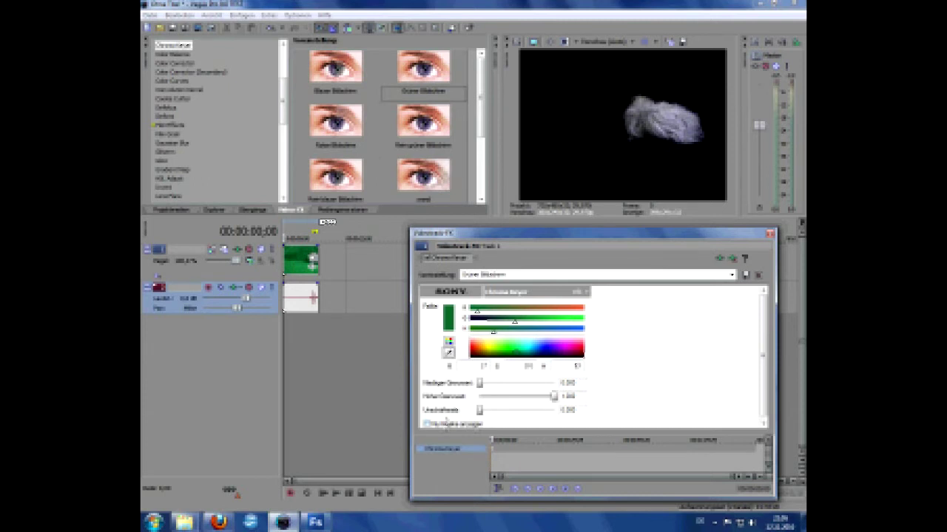
Show only the mask and adjust the key, raising the low threshold to about 0.31 and lowering the high threshold slightly
left_click(446, 424)
mouse_move(481, 411)
left_mouse_down()
mouse_move(532, 411)
mouse_move(476, 409)
left_mouse_up()
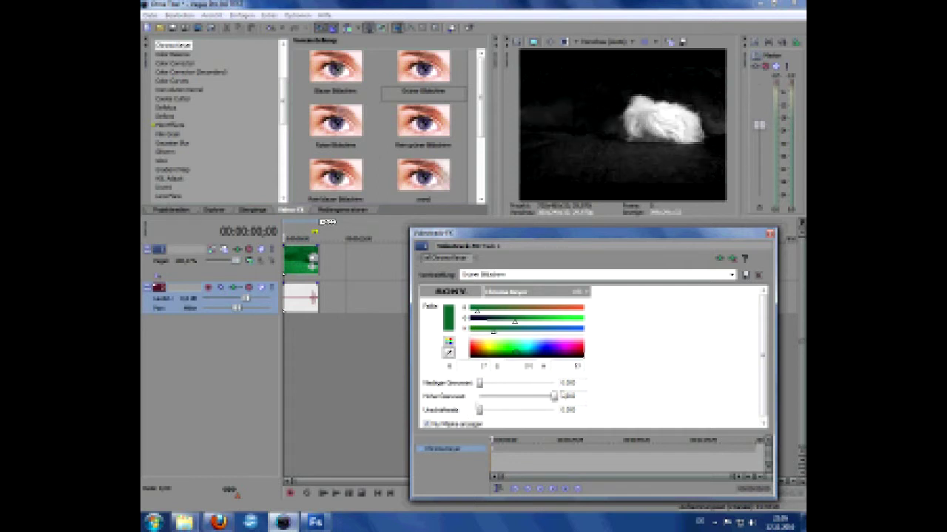
mouse_move(554, 396)
left_mouse_down()
mouse_move(518, 397)
mouse_move(553, 396)
left_mouse_up()
left_click_drag(481, 384, 505, 385)
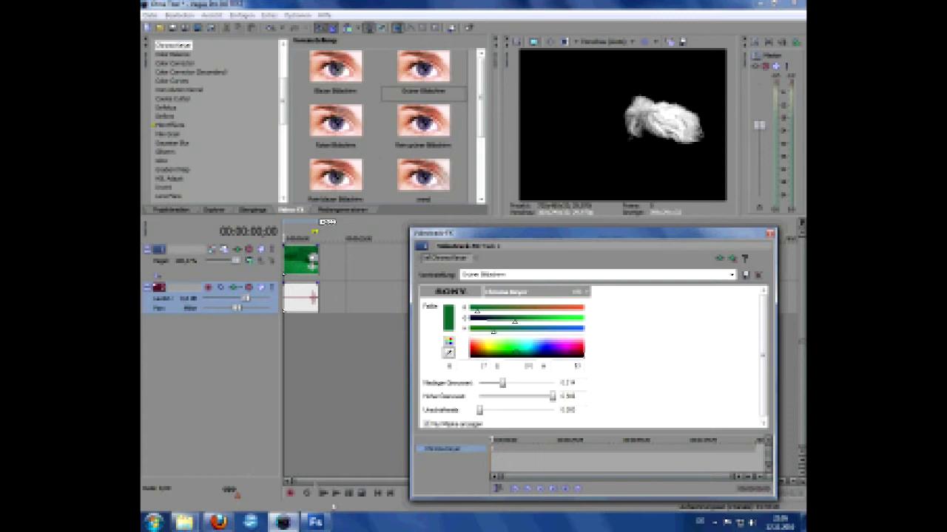
Play back the keyed clip, check it against the mask view and close the Chroma Keyer settings with the mask view off
left_click(334, 493)
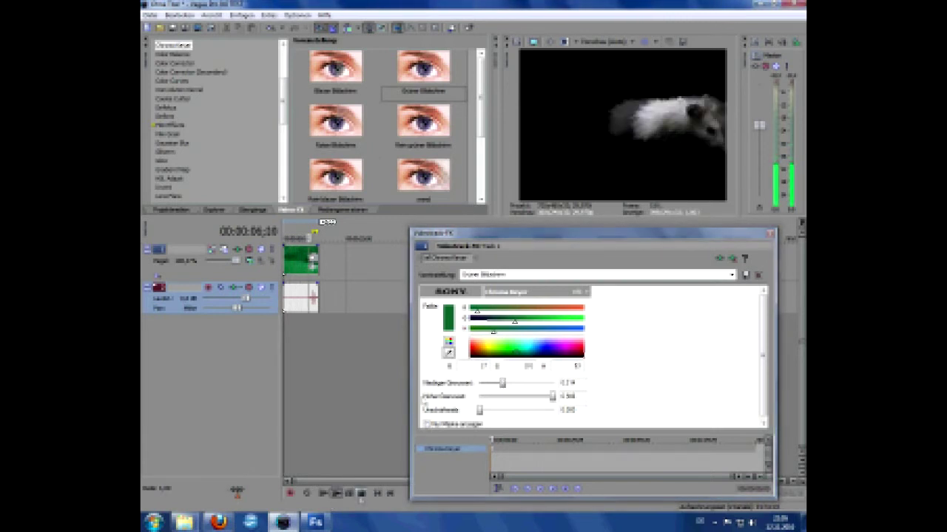
left_click(361, 493)
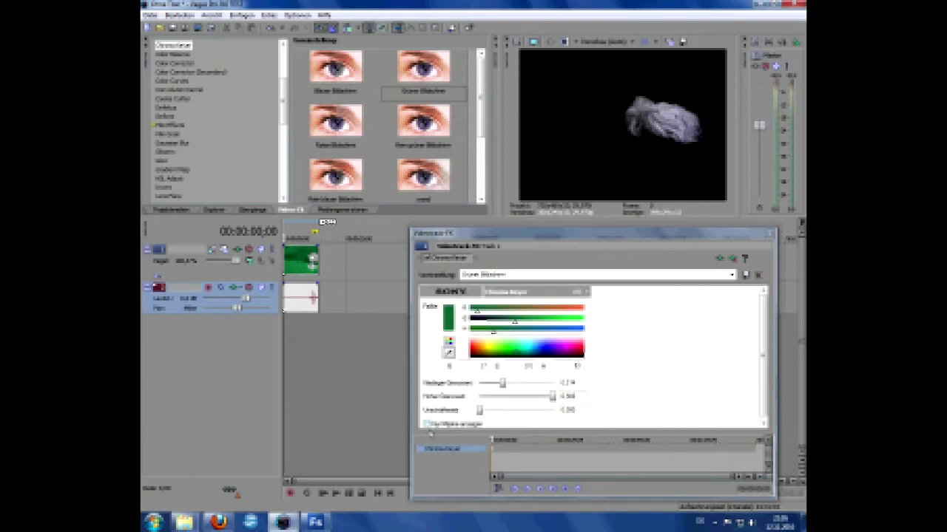
left_click(426, 425)
left_click(427, 426)
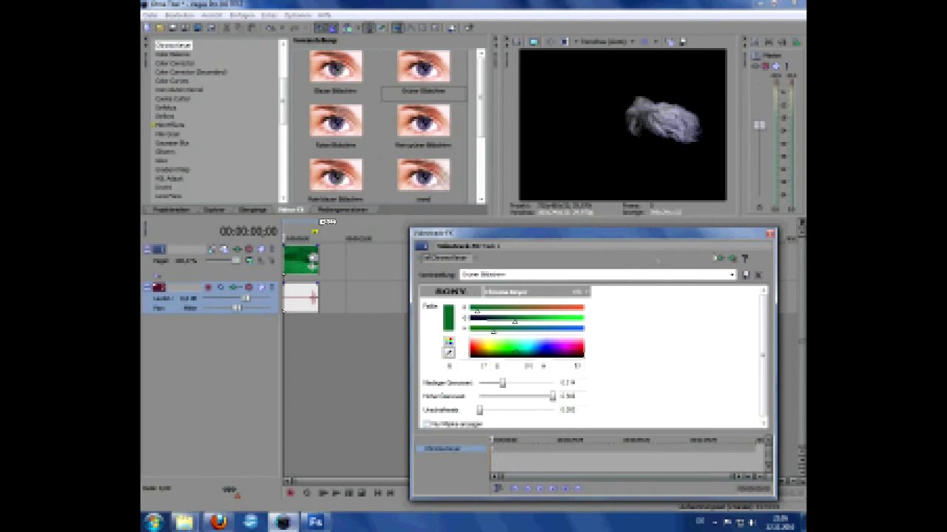
left_click(770, 235)
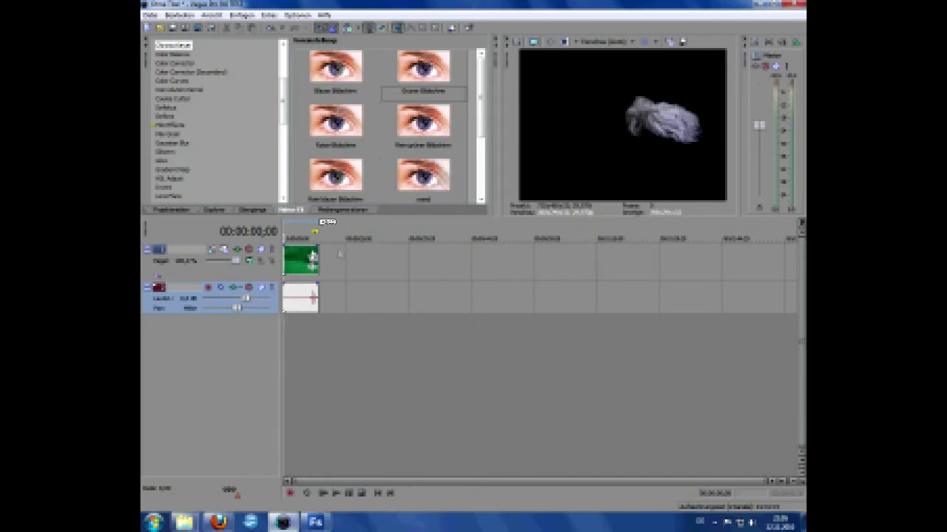
left_click(291, 257)
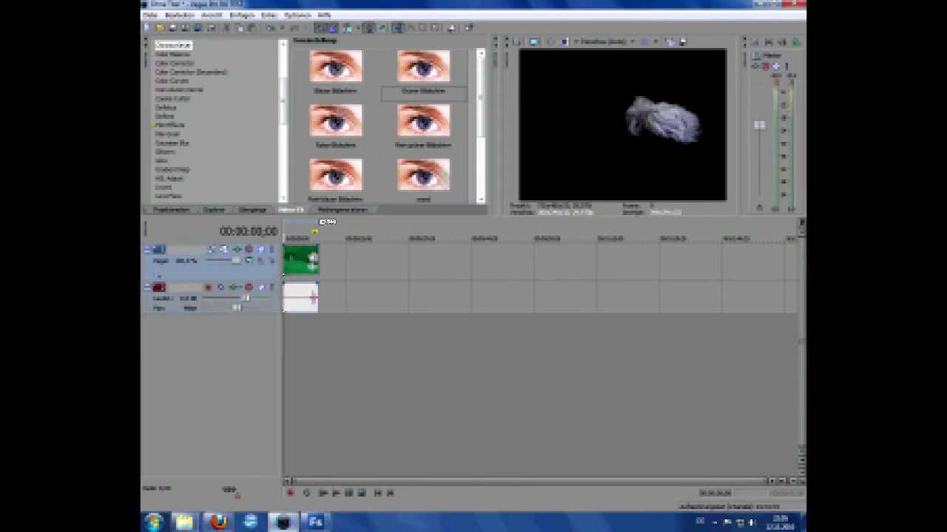
left_click_drag(289, 239, 282, 239)
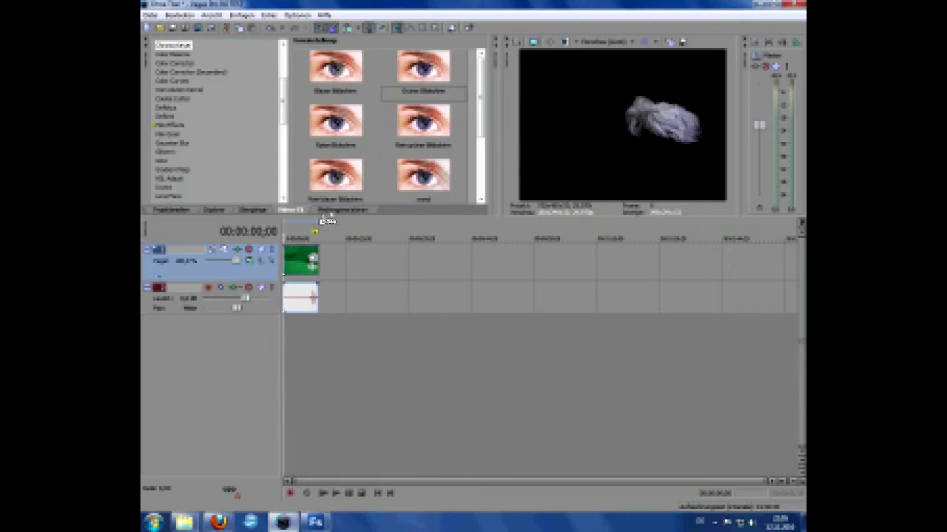
left_click(330, 211)
left_click(240, 113)
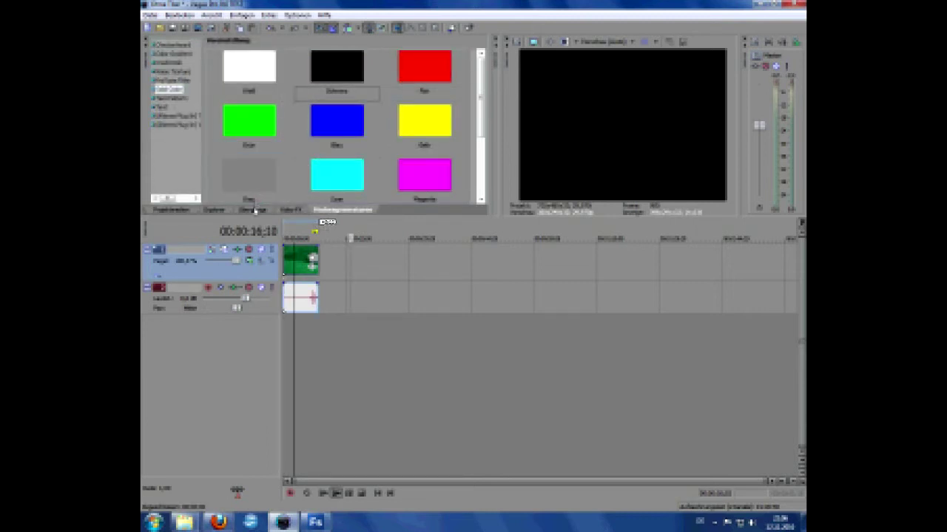
left_click(254, 211)
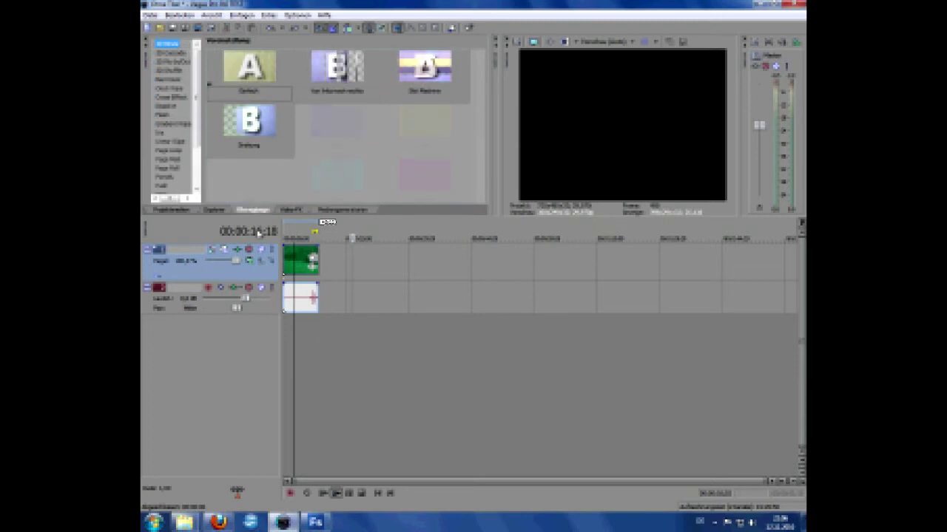
left_click(362, 493)
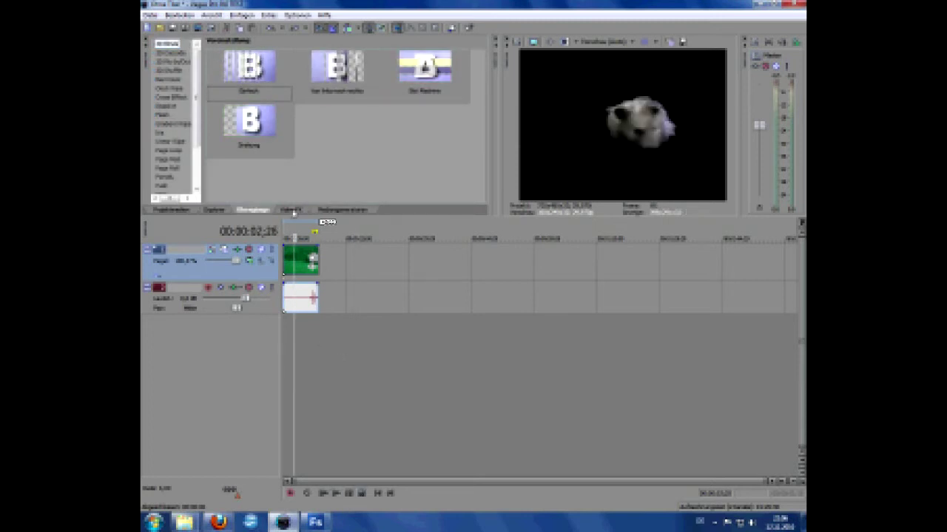
left_click(293, 211)
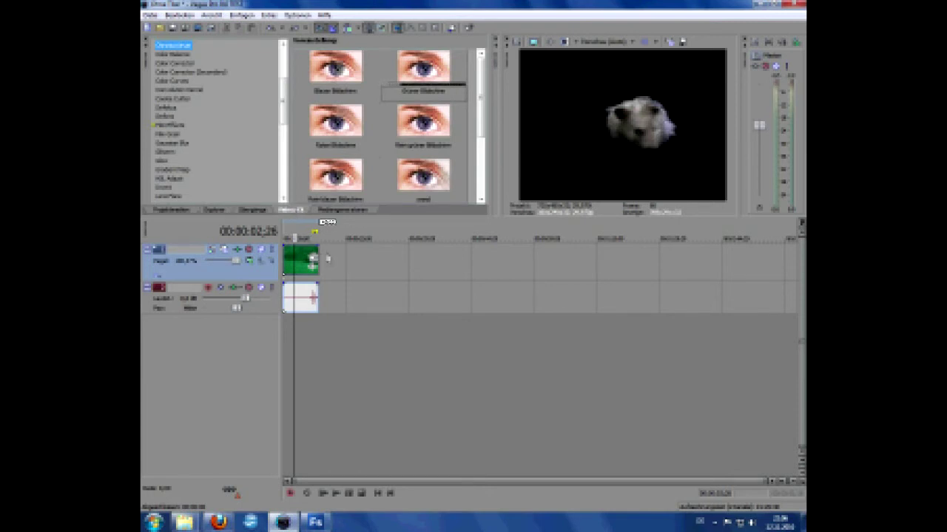
Insert a new audio track and place the instrumental MP3 from the project folder at its start
left_click(299, 339)
right_click(299, 338)
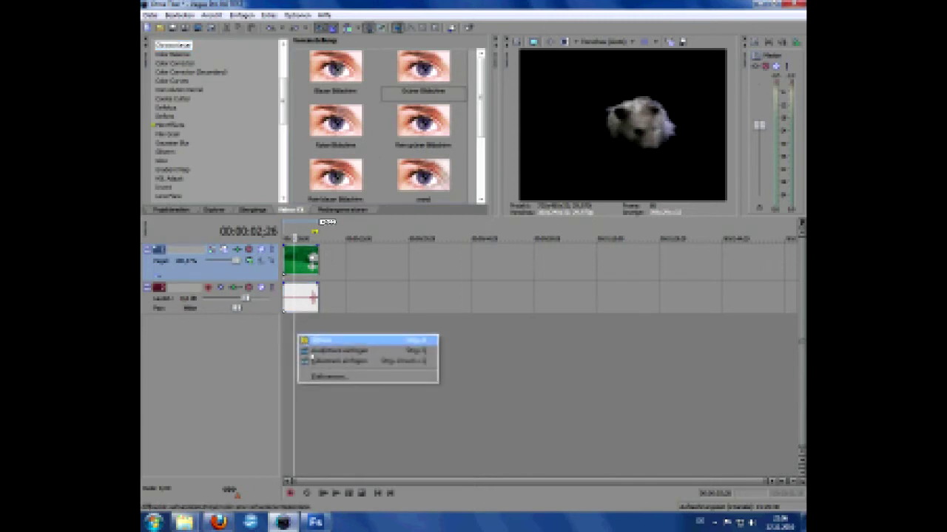
left_click(312, 350)
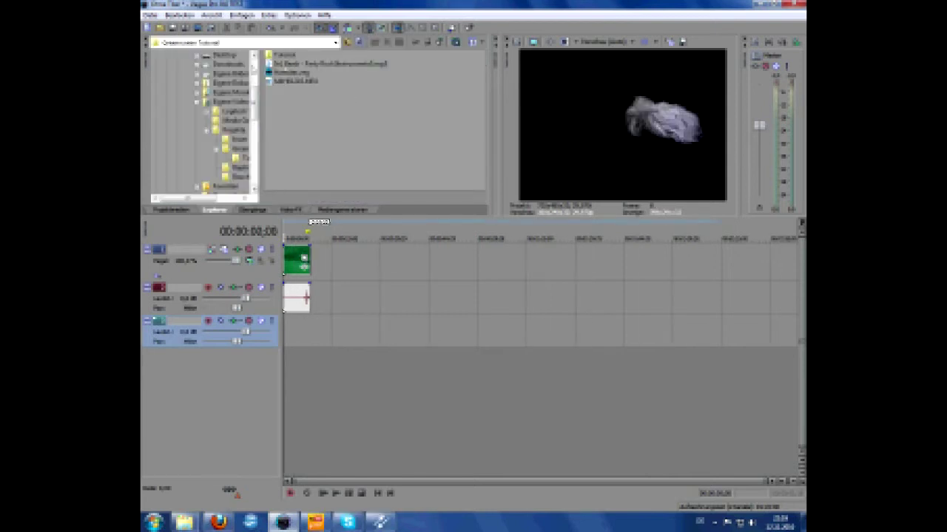
mouse_move(285, 65)
left_mouse_down()
mouse_move(298, 86)
mouse_move(287, 354)
mouse_move(310, 313)
mouse_move(292, 341)
left_mouse_up()
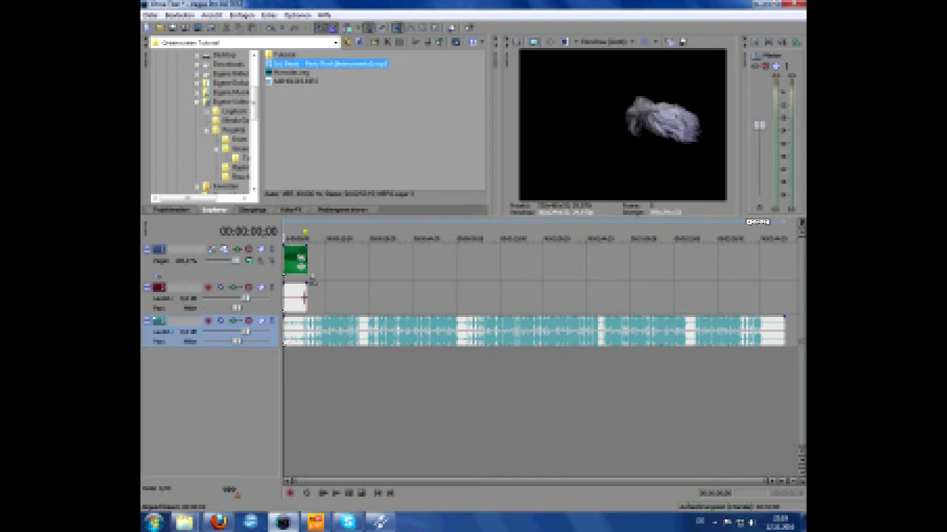
Extend the green-screen clip so it loops almost to the end of the music, with the music ending slightly after it
left_click_drag(308, 257, 545, 330)
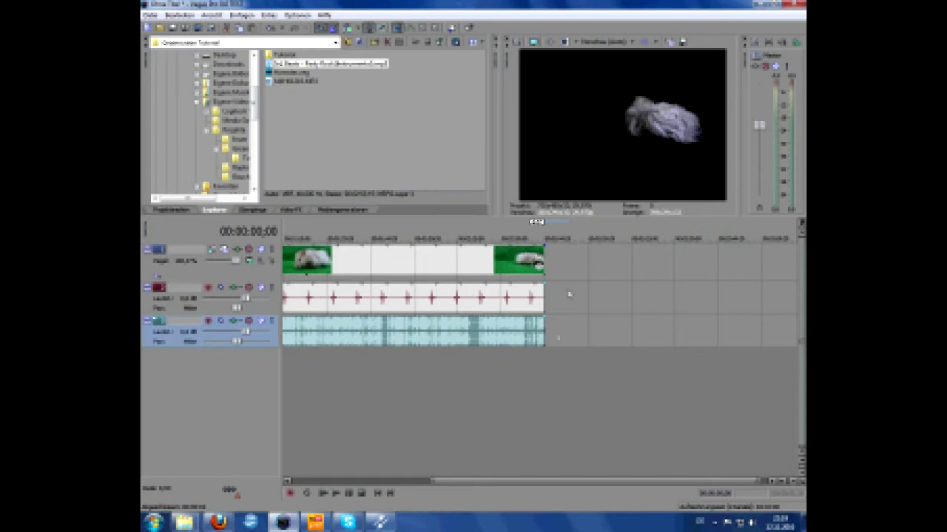
left_click_drag(545, 335, 570, 331)
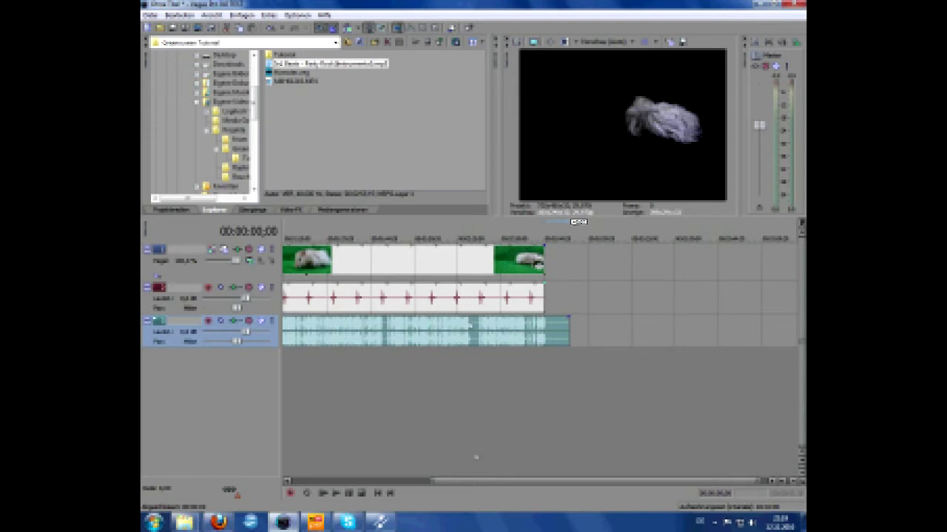
left_click_drag(445, 482, 523, 481)
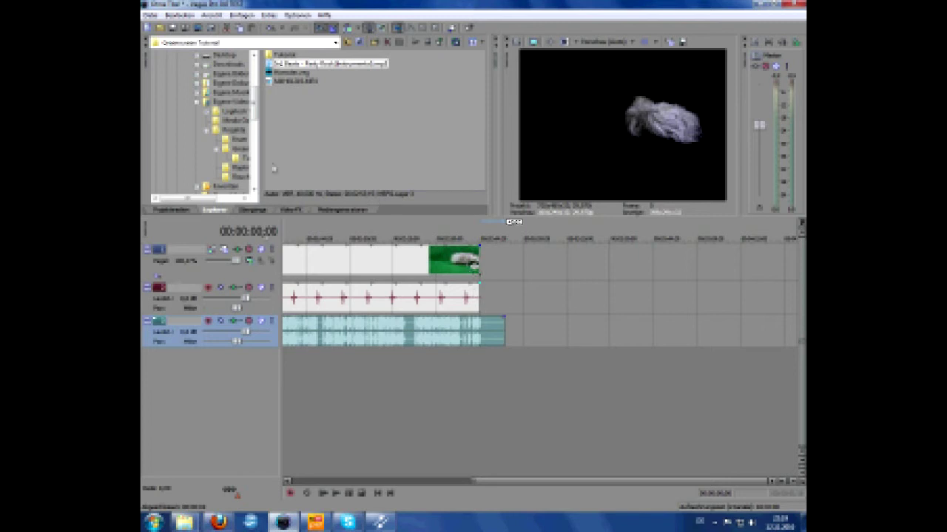
Insert a new video track and add a text event reading "Subscribe" where the green-screen clip ends
right_click(312, 374)
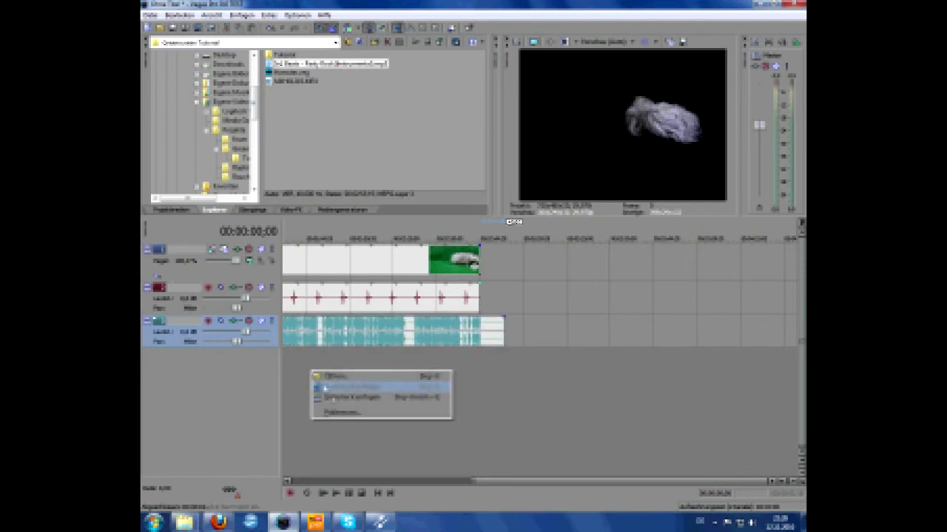
left_click(333, 397)
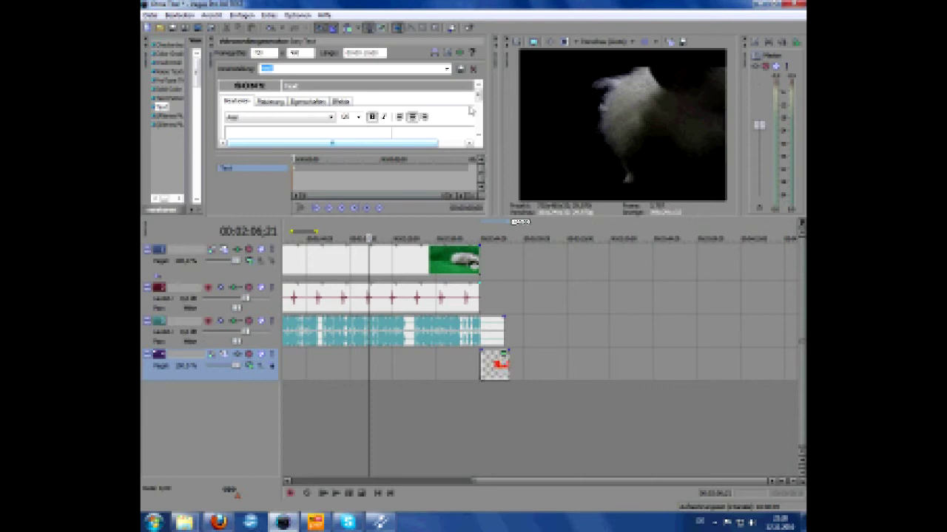
key("BackSpace")
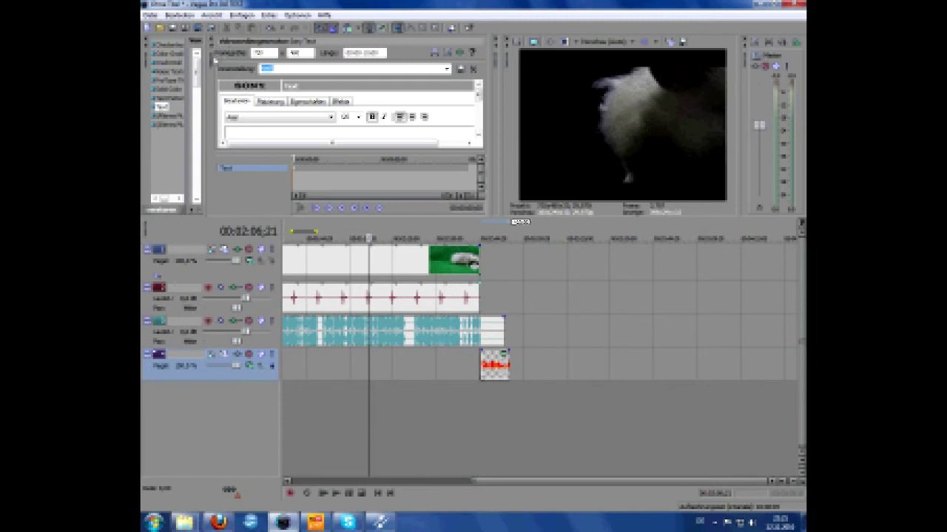
left_click_drag(215, 63, 220, 8)
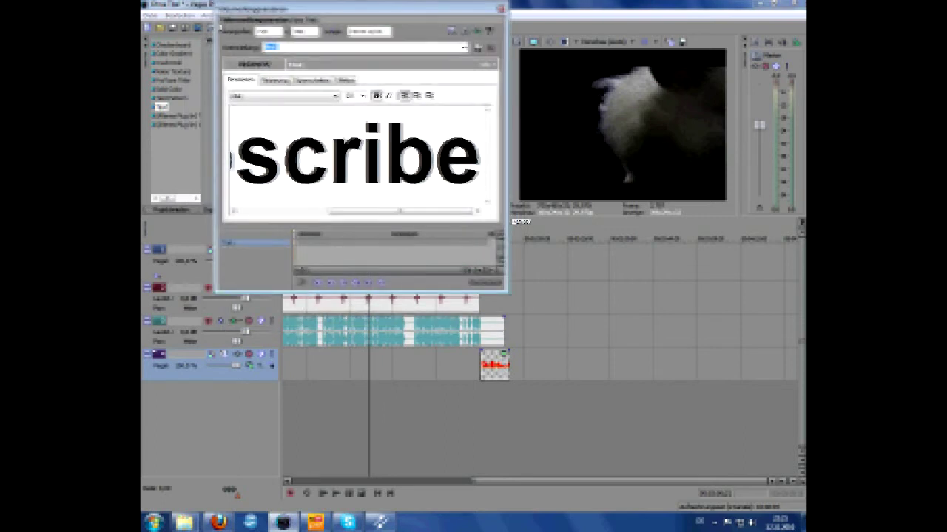
Reduce the font size of the "Subscribe" text and move it to the upper part of the frame
left_click(319, 82)
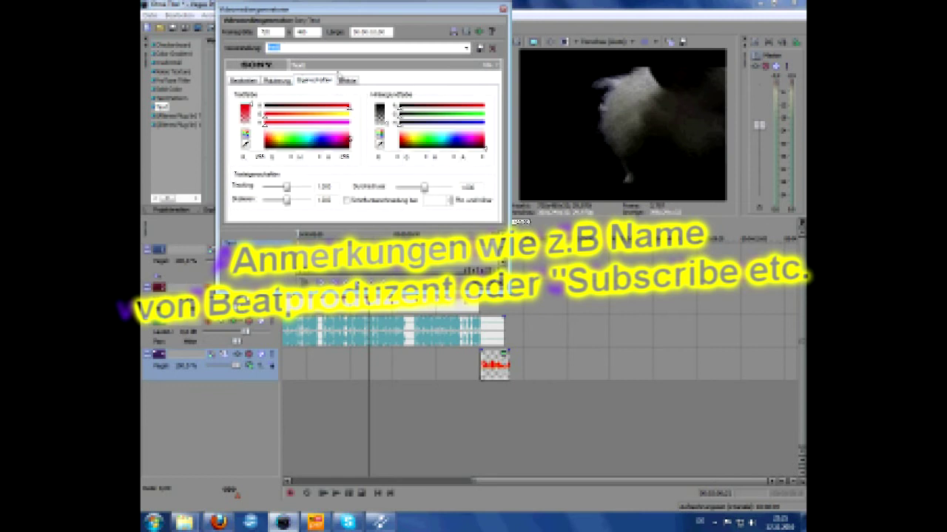
left_click(288, 83)
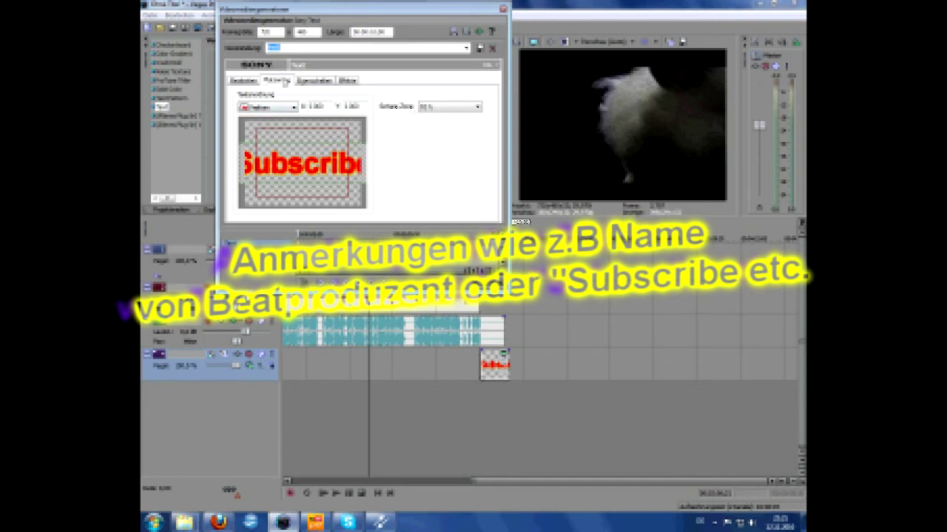
left_click(247, 80)
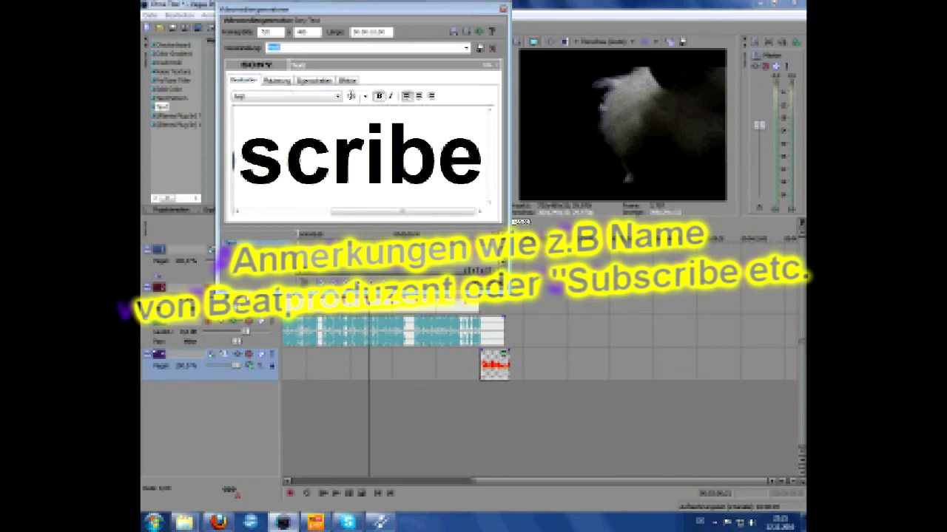
left_click(365, 96)
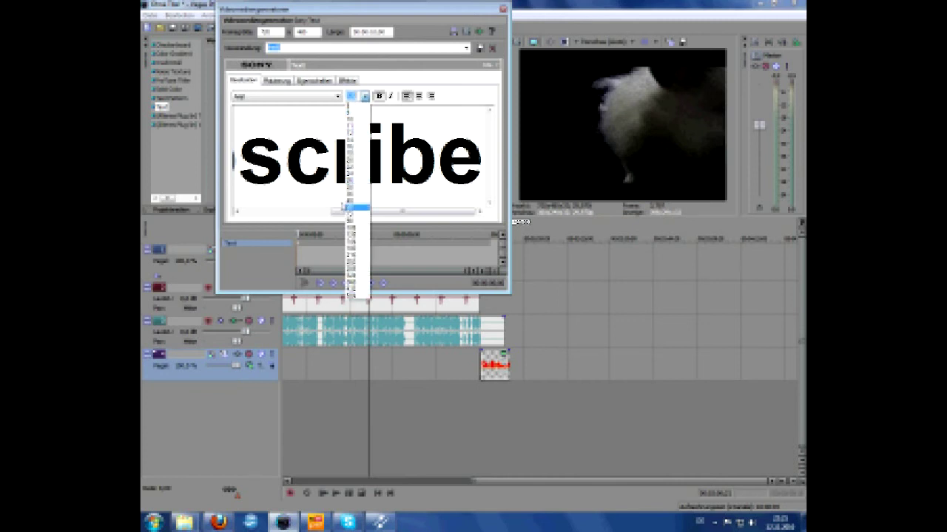
left_click(356, 207)
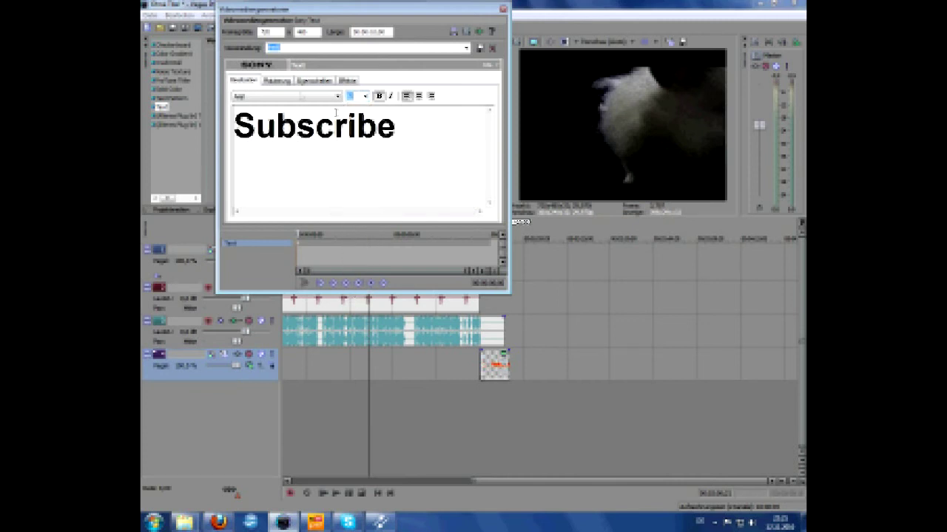
left_click(279, 81)
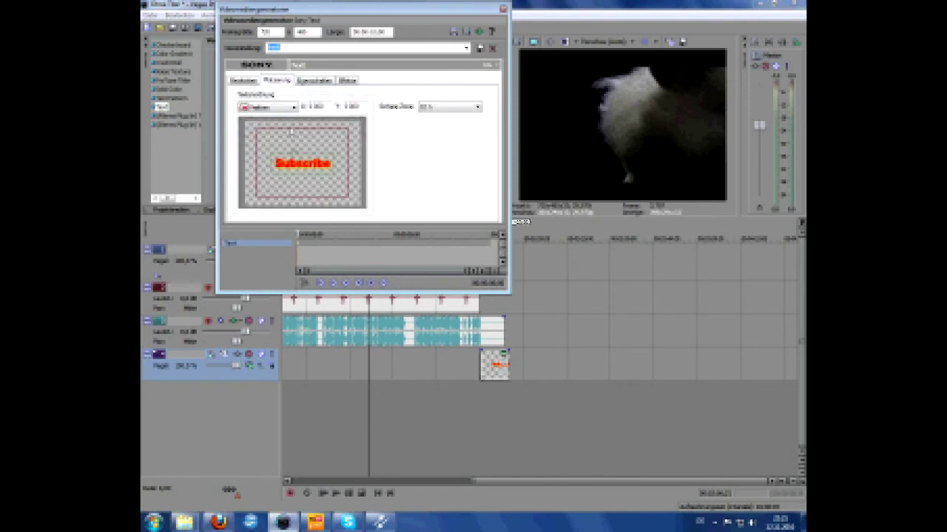
left_click_drag(297, 164, 297, 144)
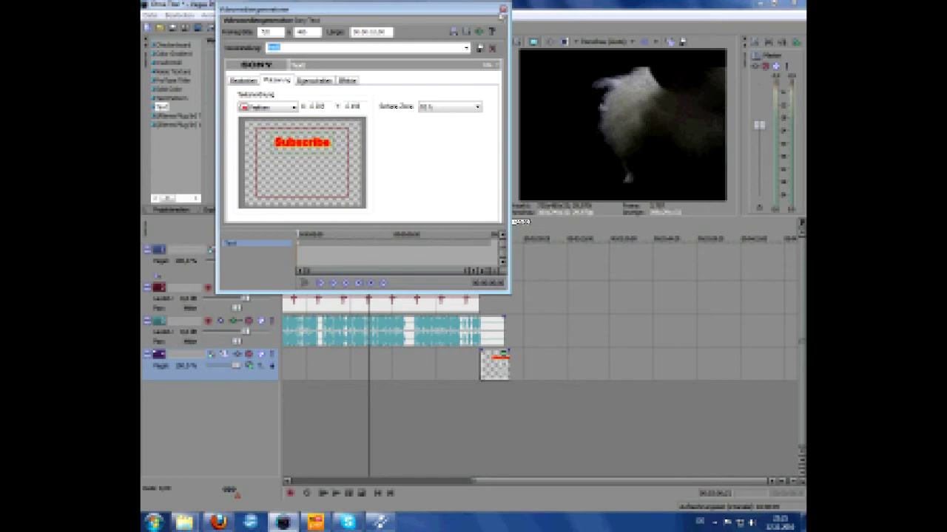
Insert a new video track below the "Subscribe" track and place the blue "Cool" text preset directly beneath the "Subscribe" event
left_click(503, 10)
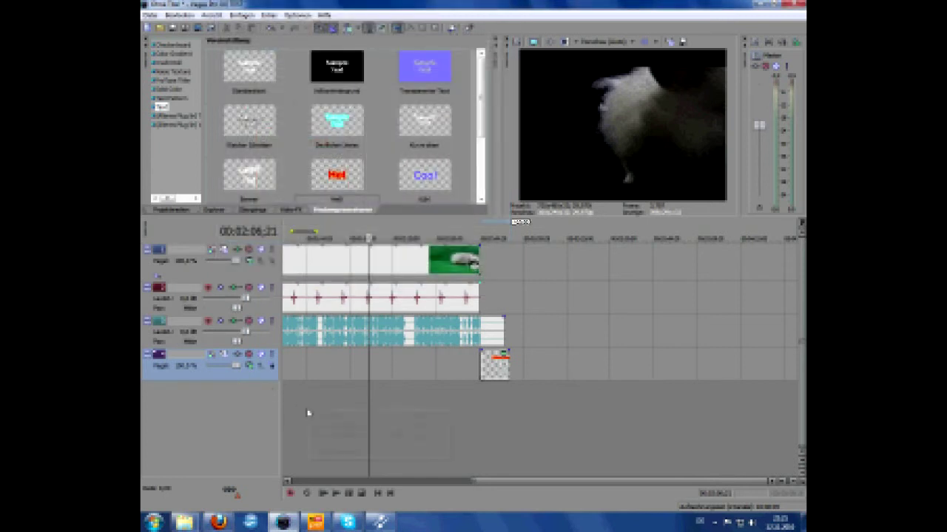
left_click(327, 437)
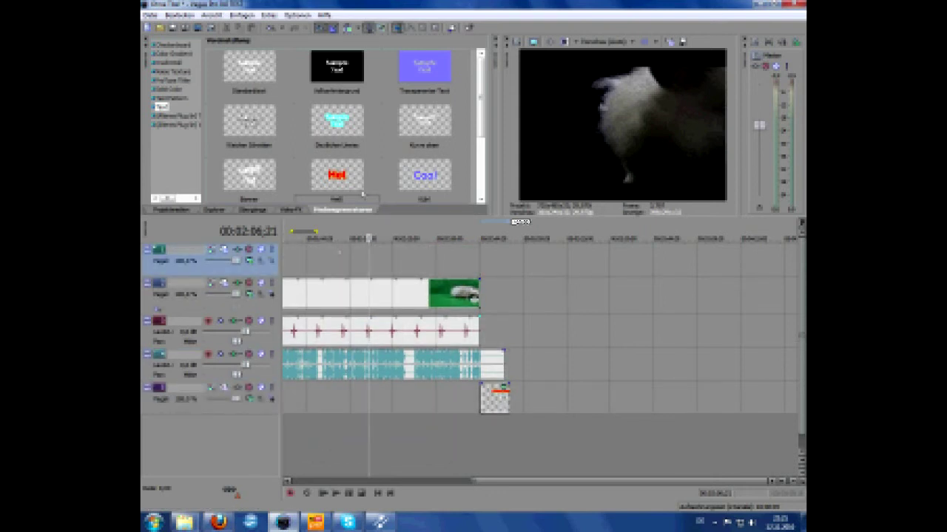
left_click_drag(230, 273, 274, 450)
left_click_drag(421, 182, 486, 406)
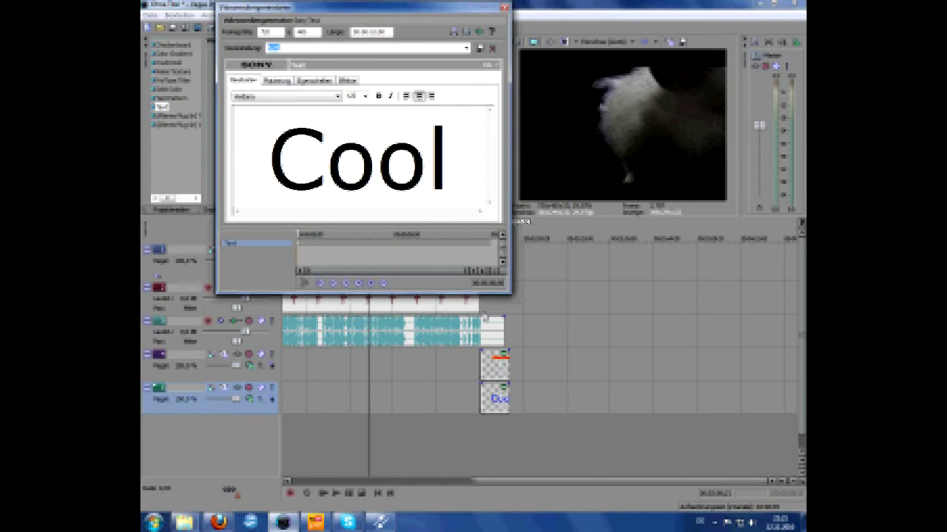
Replace the sample text of the new text event with "Musik:5xLBeats"
left_click_drag(452, 159, 289, 154)
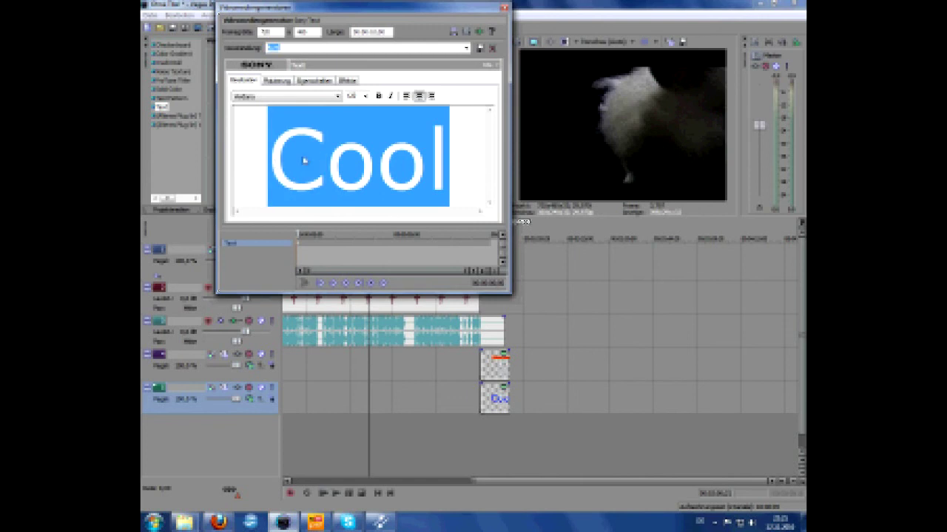
type("Musik:")
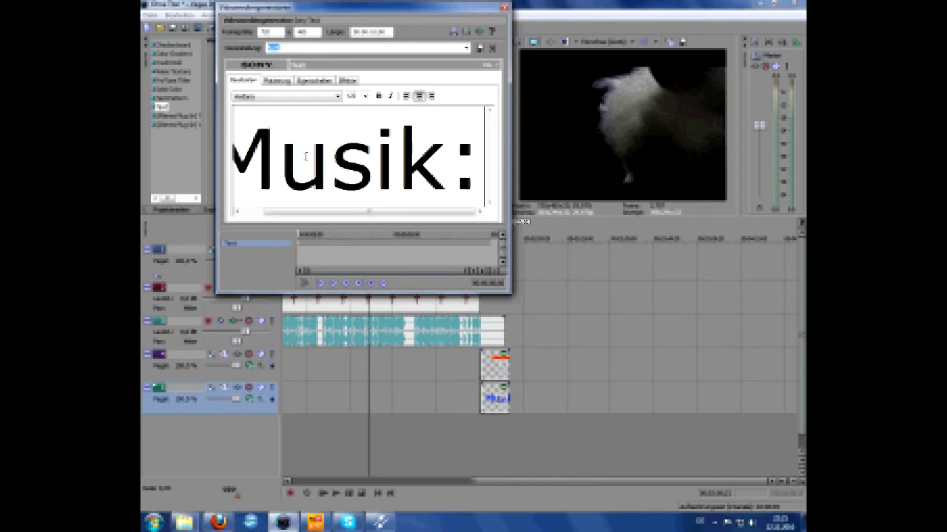
type("%")
key("BackSpace")
type("5x")
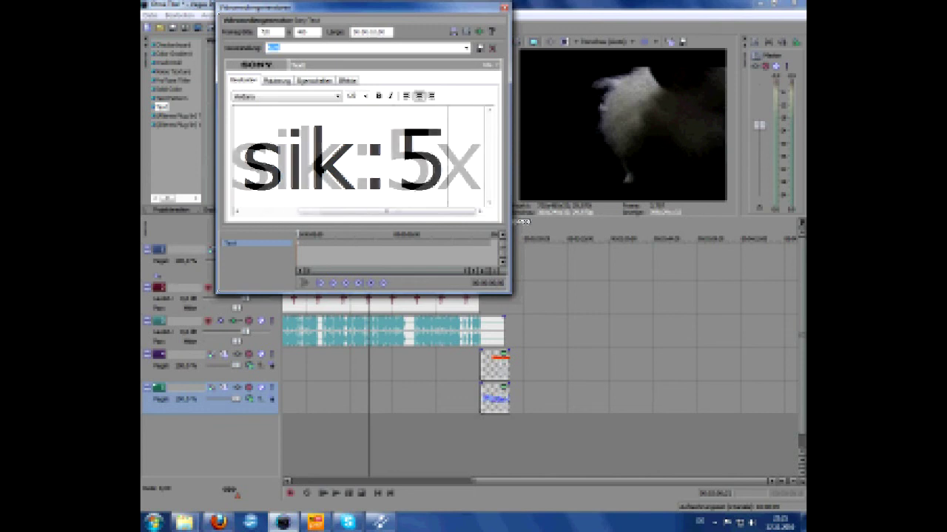
type("L")
type("Beats")
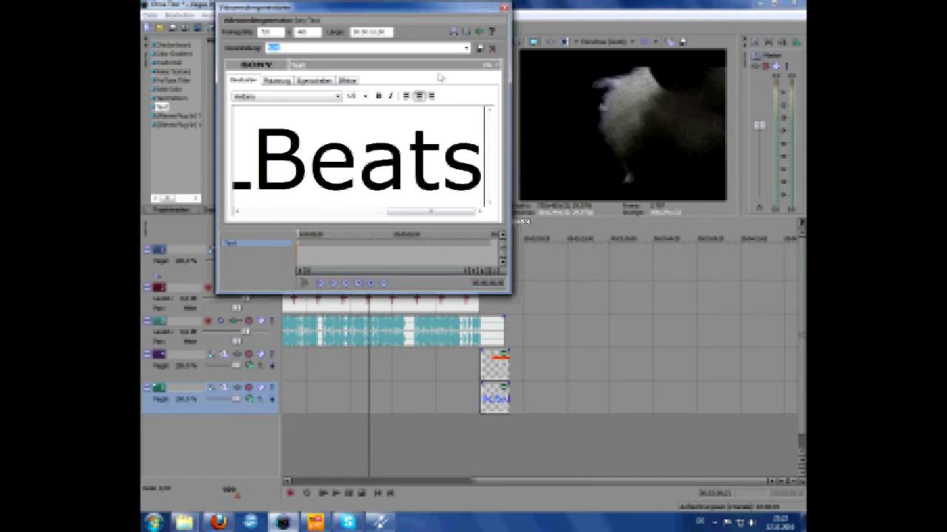
Reduce the font size of the music credit and position it in the lower part of the frame
left_click(364, 96)
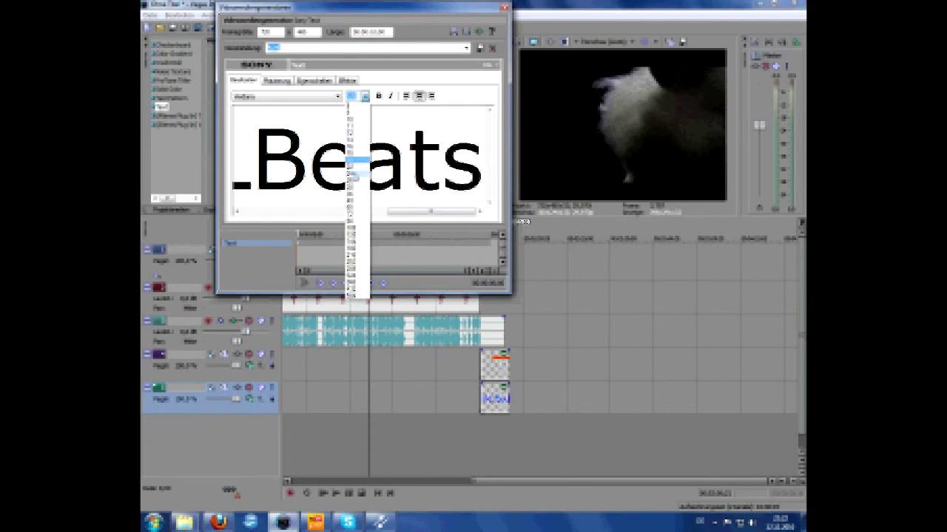
left_click(355, 174)
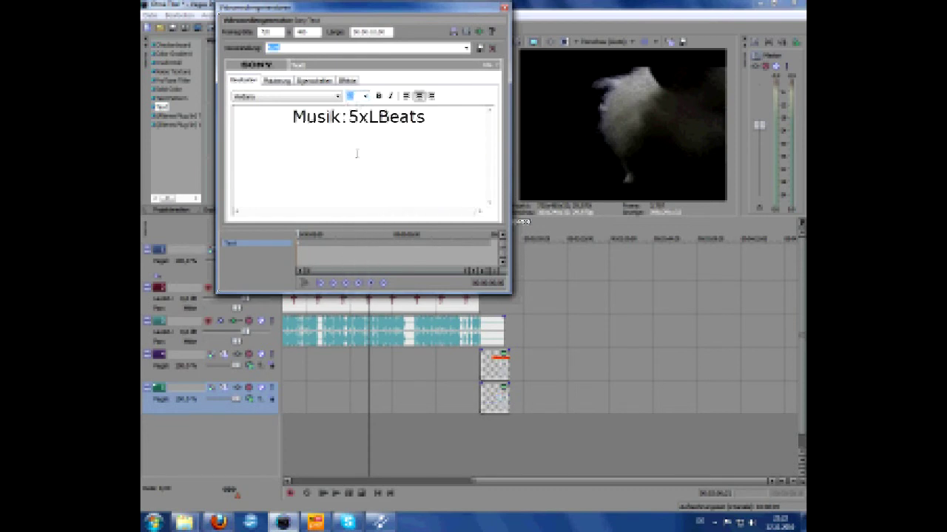
left_click(364, 97)
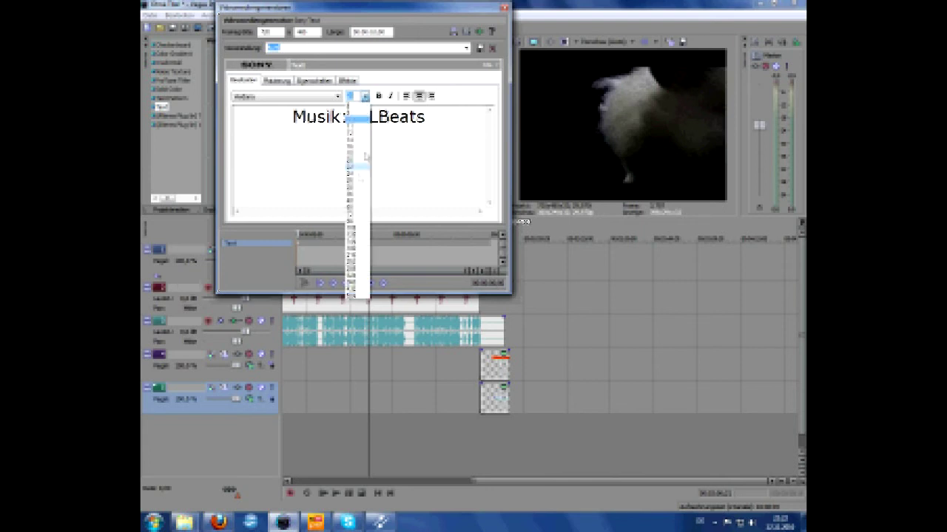
left_click(356, 182)
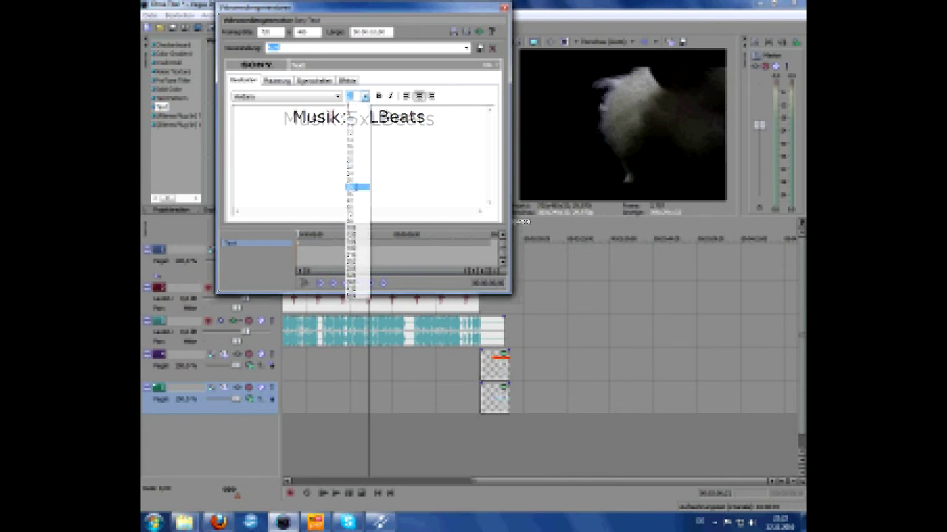
left_click(279, 80)
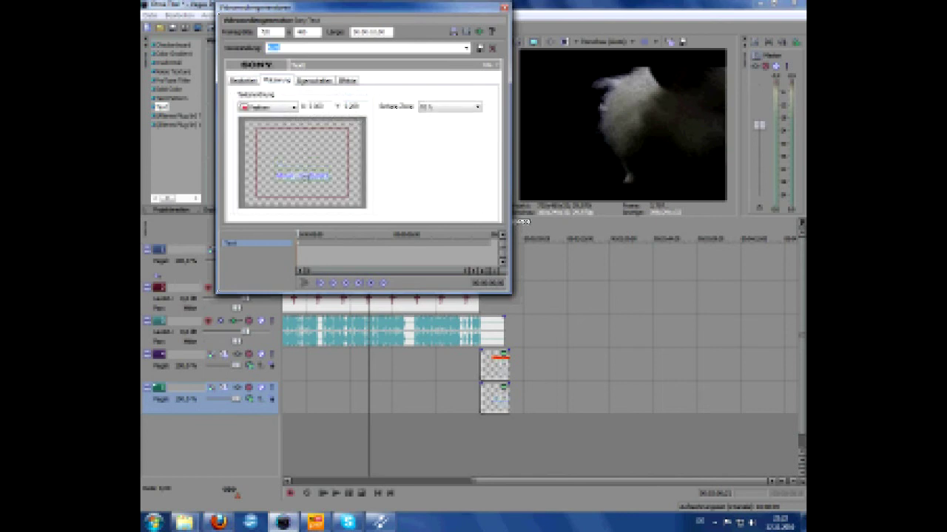
left_click(314, 80)
left_click(347, 81)
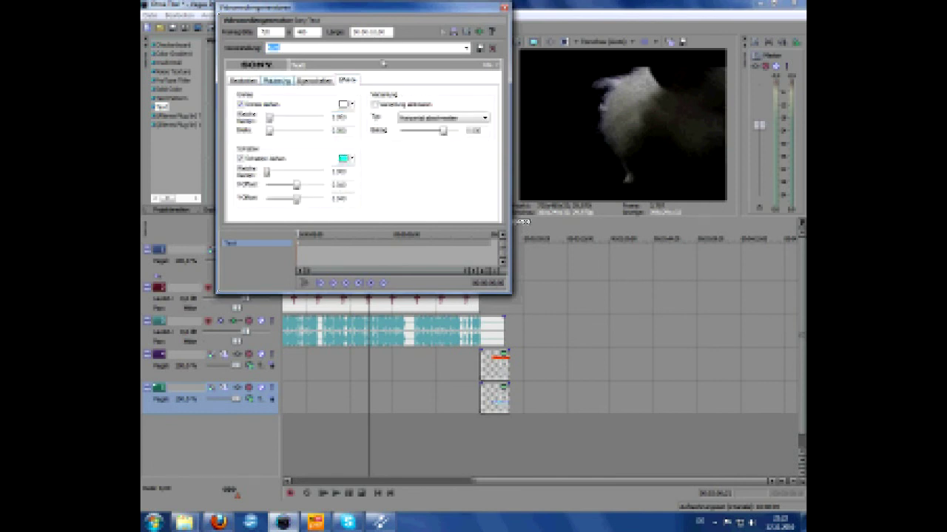
left_click(504, 8)
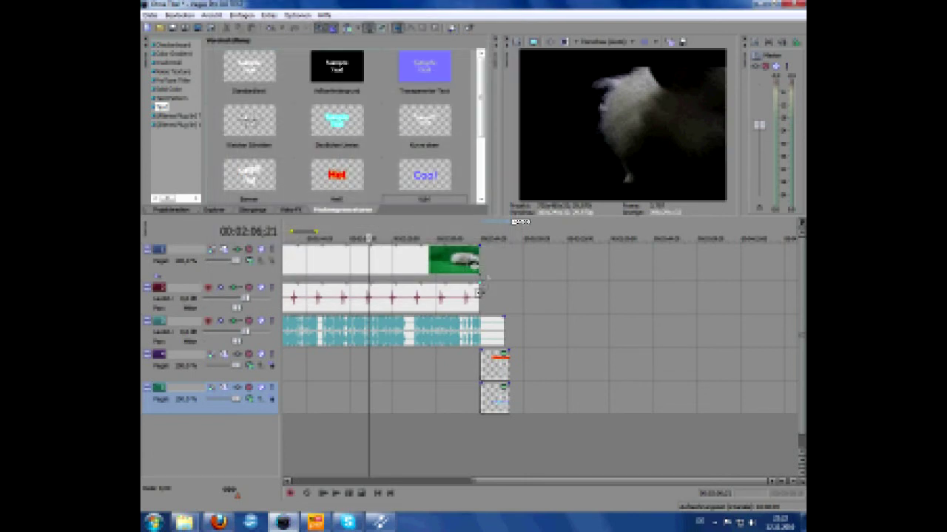
Play back the ending and extend the green-screen clip and the music to where the two text events end
left_click(473, 253)
left_click(336, 494)
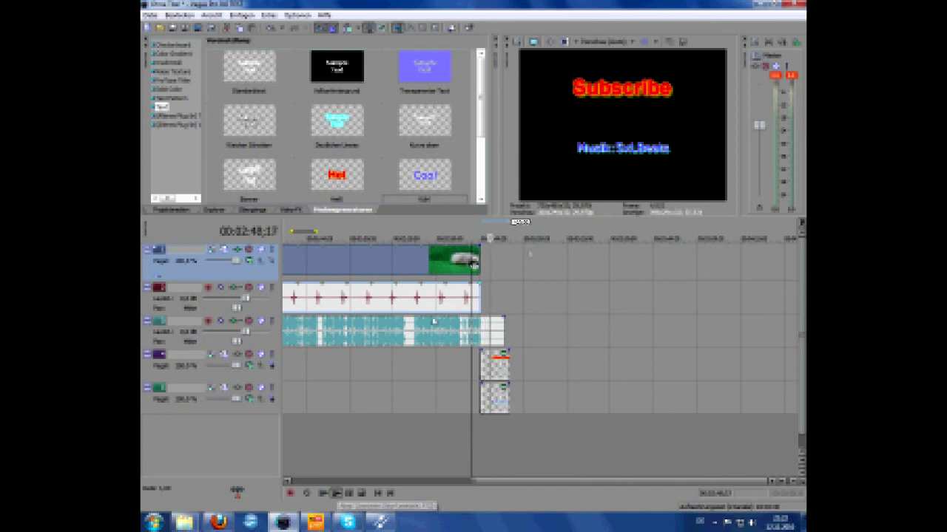
left_click_drag(480, 255, 509, 258)
left_click_drag(502, 338, 505, 337)
left_click(502, 337)
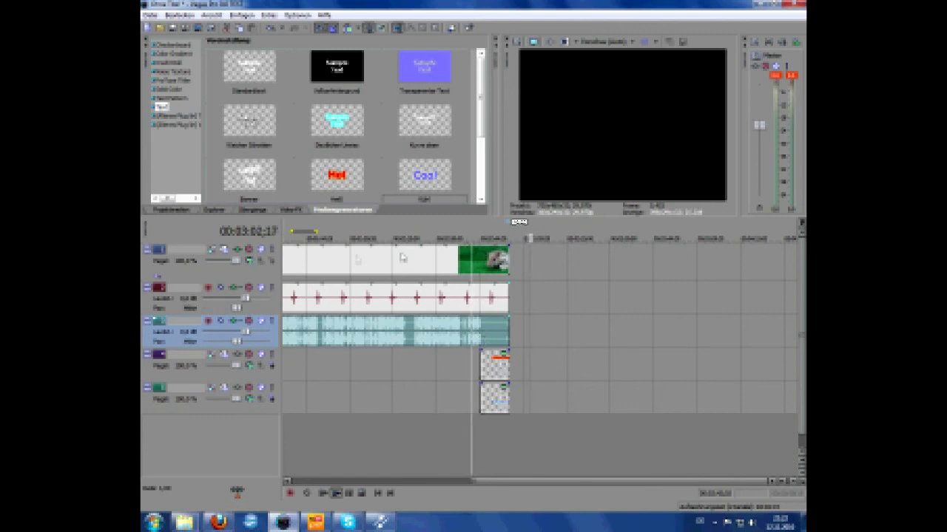
Split the green-screen clip at six roughly evenly spaced points along its second half
left_click(324, 255)
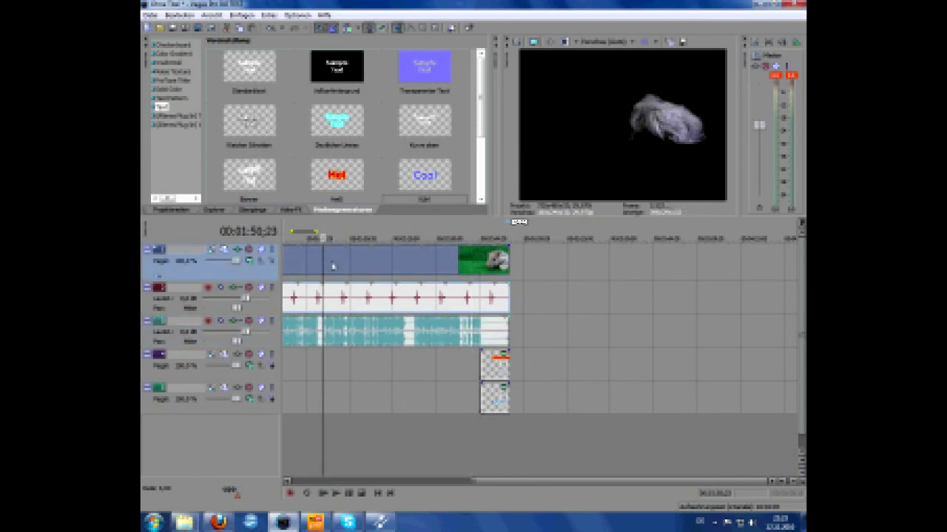
key("s")
left_click(349, 261)
key("s")
left_click(376, 263)
key("s")
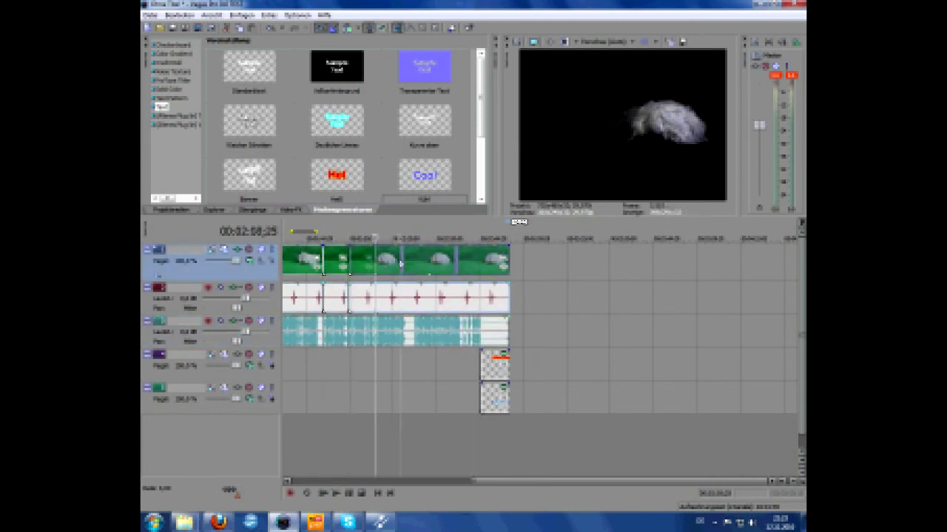
left_click(400, 264)
key("s")
left_click(429, 258)
key("s")
left_click(458, 259)
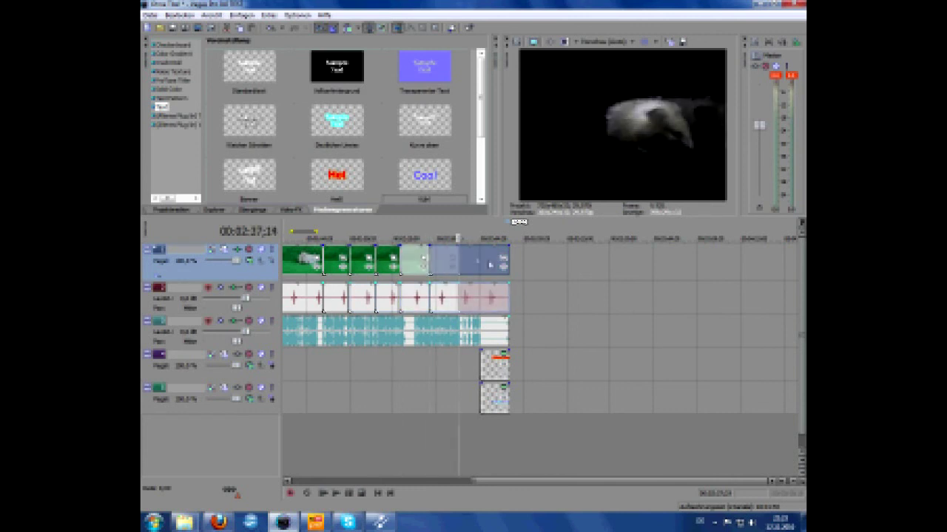
key("s")
Apply the "Einfach" preset of the 3D Blinds transition to the section after the first split, keeping its default settings
left_click(253, 210)
left_click_drag(269, 202, 330, 273)
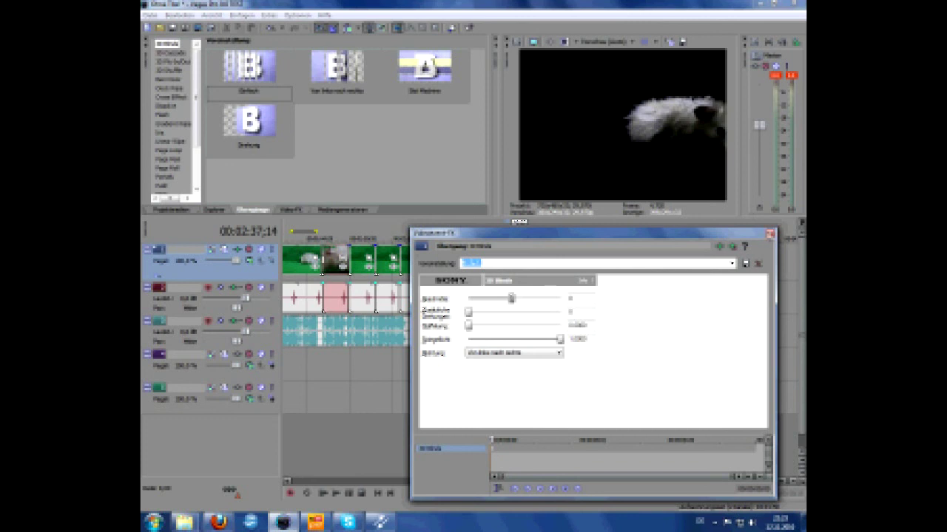
left_click(769, 234)
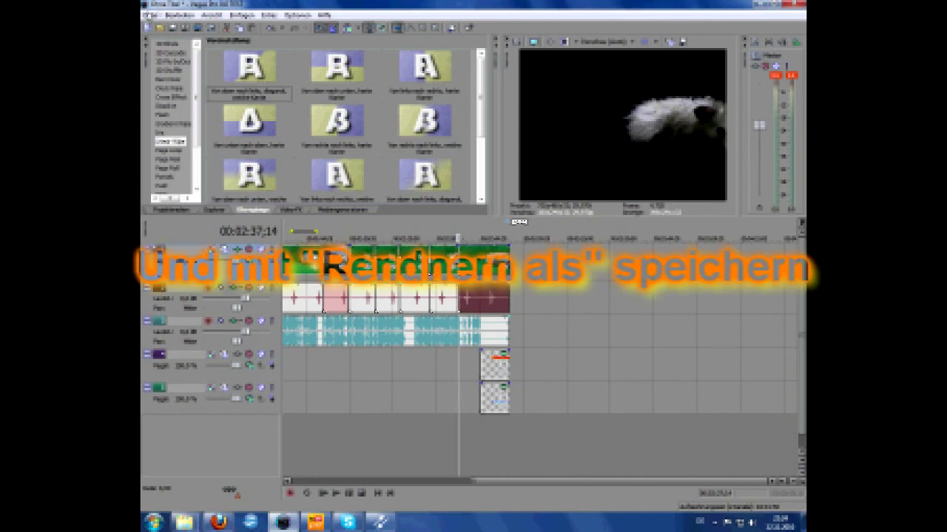
Start saving the finished project as a video with "Rendern als"
left_click(150, 14)
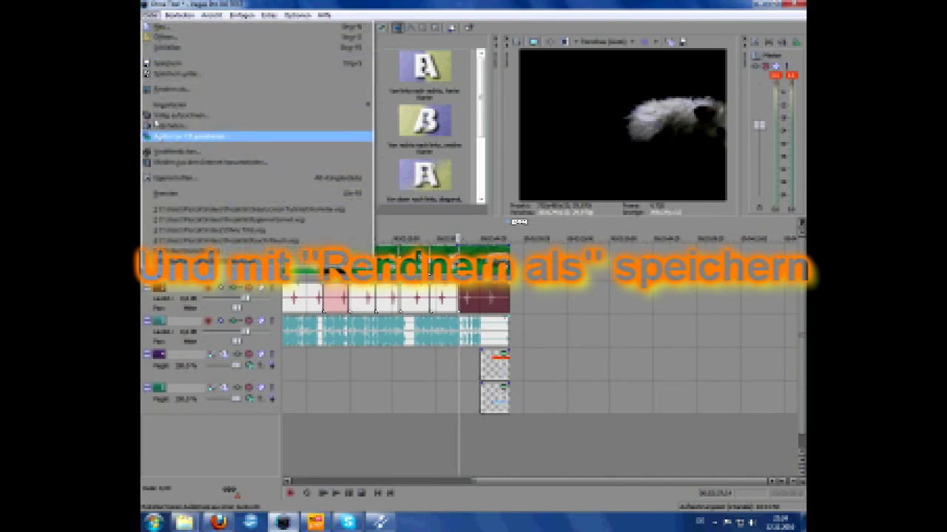